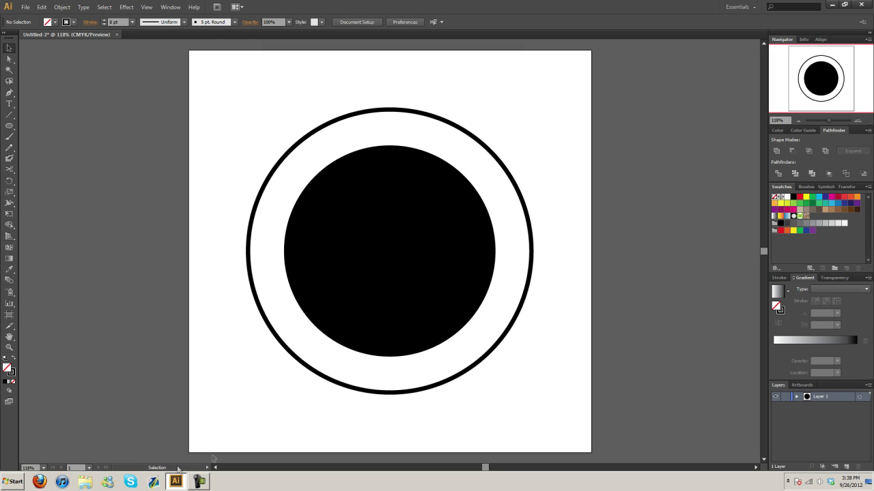
# Select the inner black circle.
pyautogui.click(197, 481)
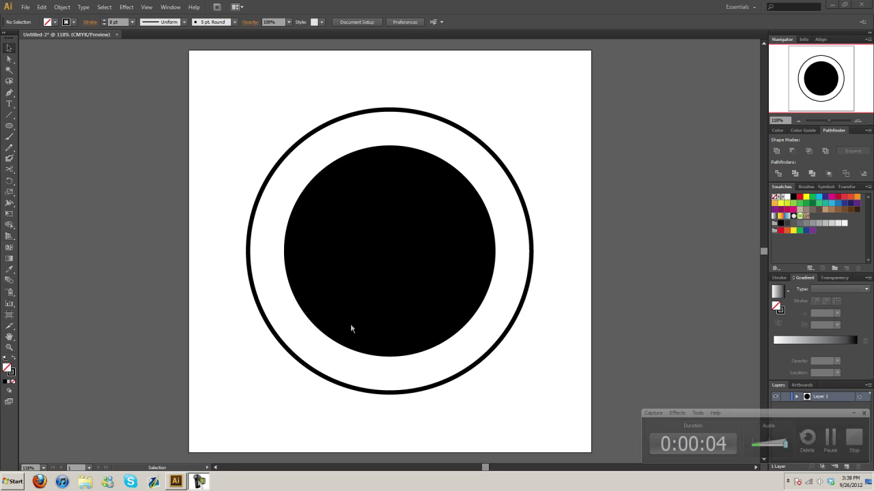
pyautogui.click(438, 251)
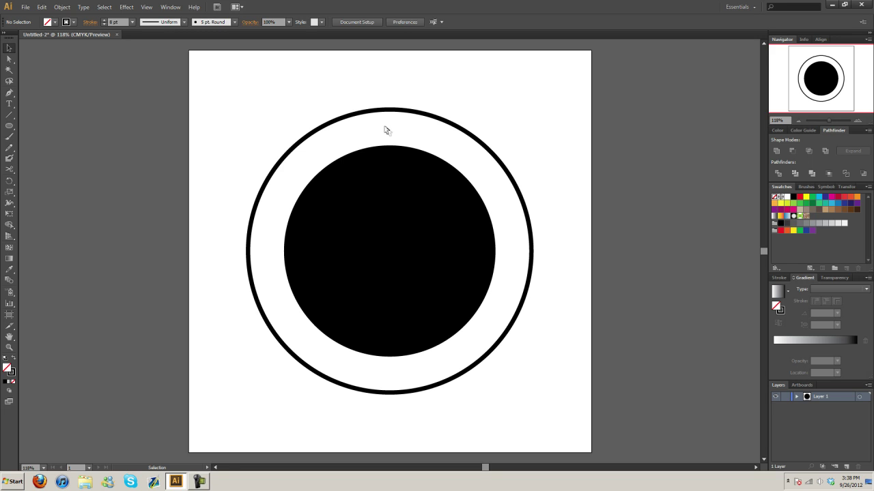
pyautogui.moveTo(395, 147); pyautogui.dragTo(392, 147)
# Draw a concentric circle from the centre, sized midway between disc and ring.
pyautogui.moveTo(9, 125); pyautogui.dragTo(47, 150)
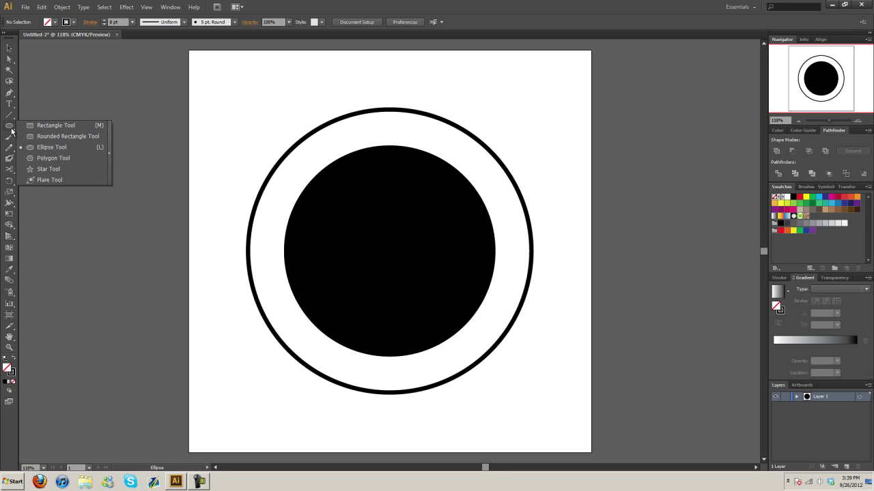
pyautogui.click(47, 149)
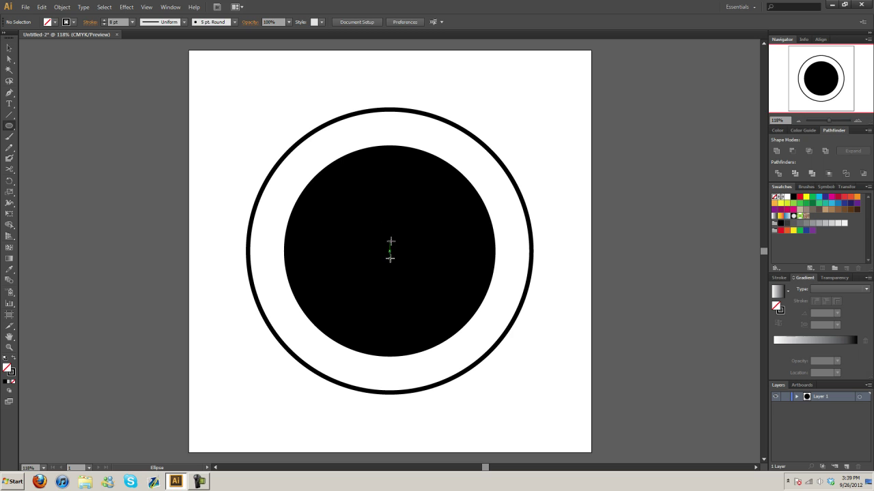
pyautogui.moveTo(389, 251); pyautogui.dragTo(339, 205)
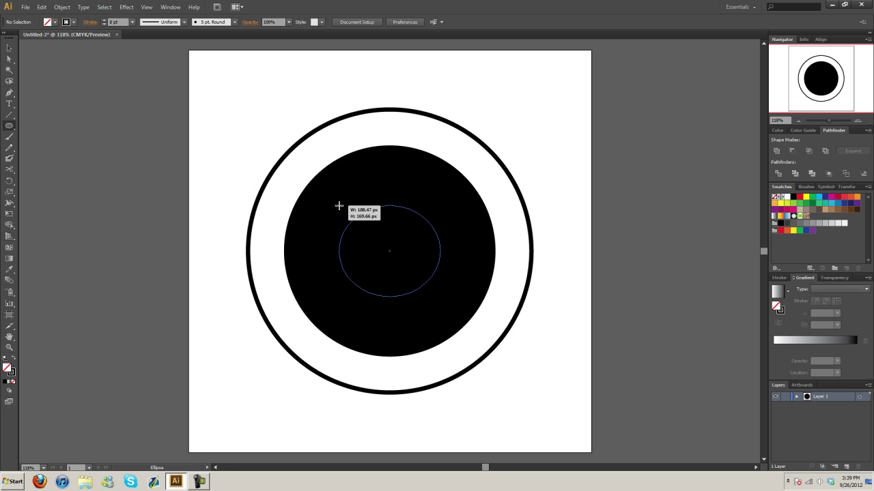
pyautogui.moveTo(339, 205); pyautogui.dragTo(266, 170)
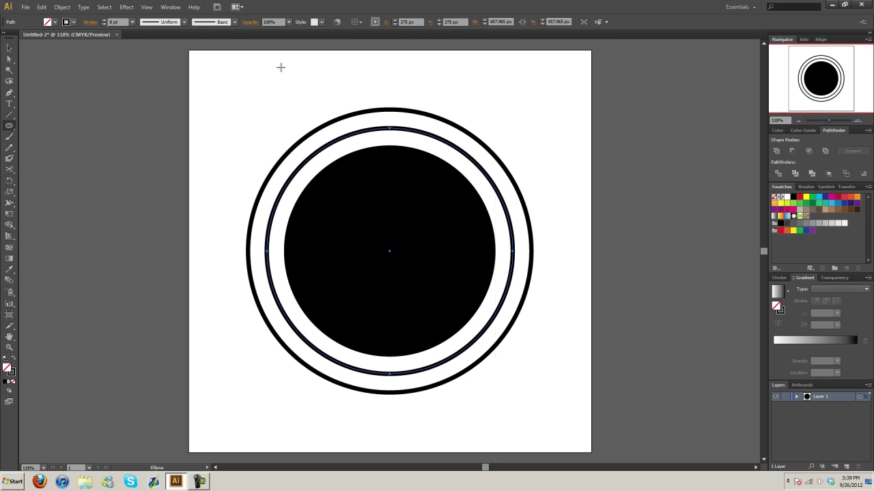
# Set the new circle's stroke to None so it has no outline.
pyautogui.click(73, 23)
pyautogui.click(6, 38)
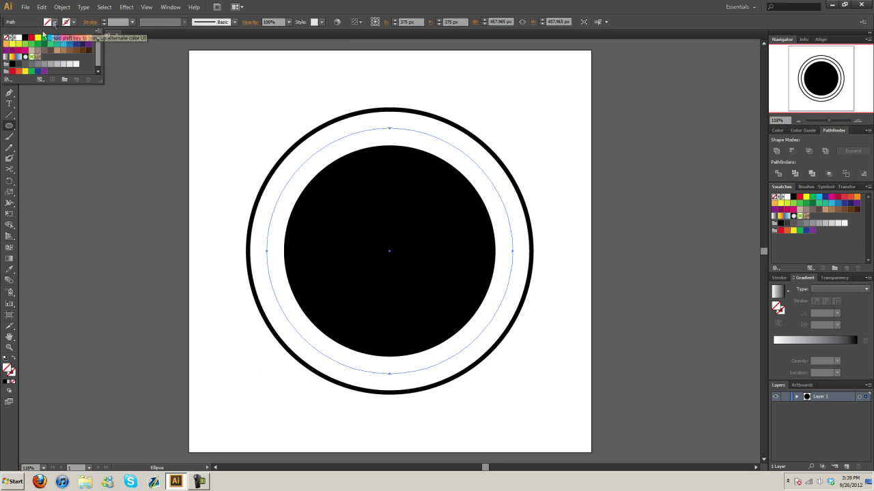
pyautogui.click(9, 47)
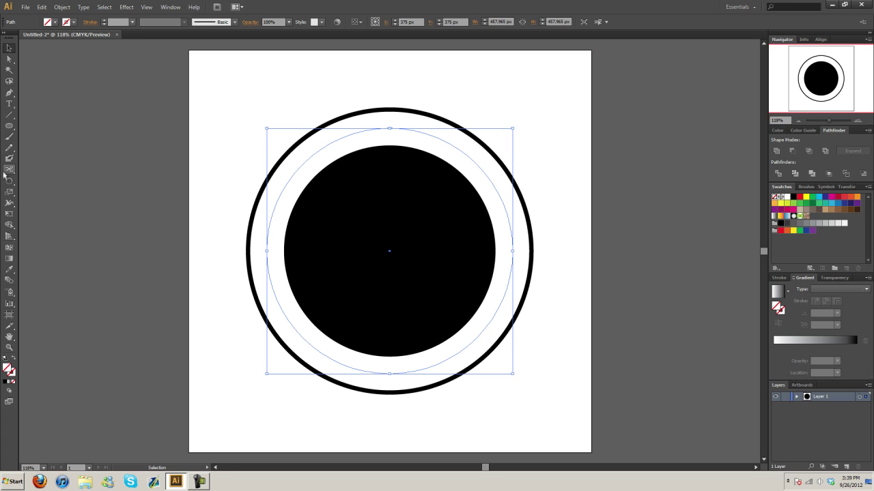
pyautogui.moveTo(9, 170); pyautogui.dragTo(30, 172)
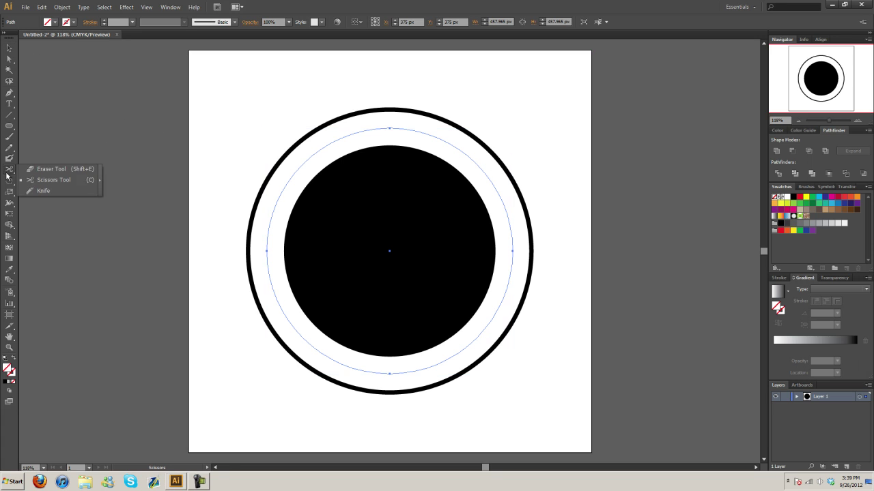
# Cut the middle circle with the Scissors Tool at its left and right points.
pyautogui.click(64, 170)
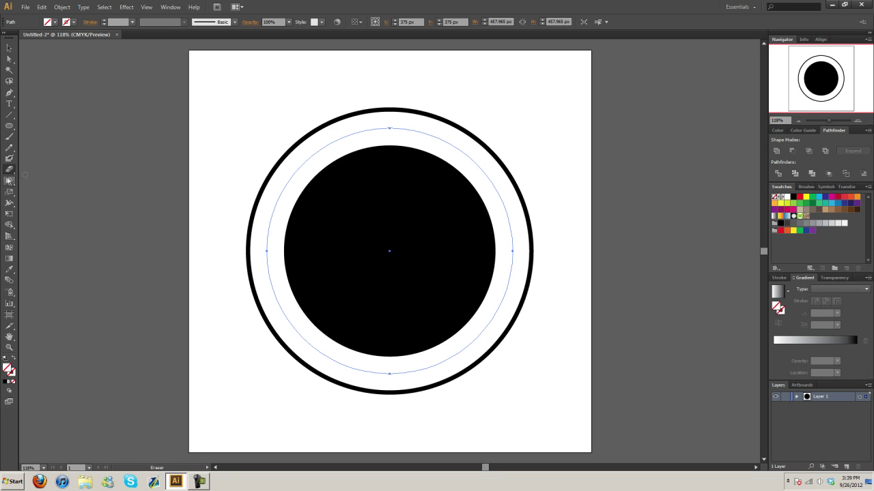
pyautogui.moveTo(9, 169); pyautogui.dragTo(52, 184)
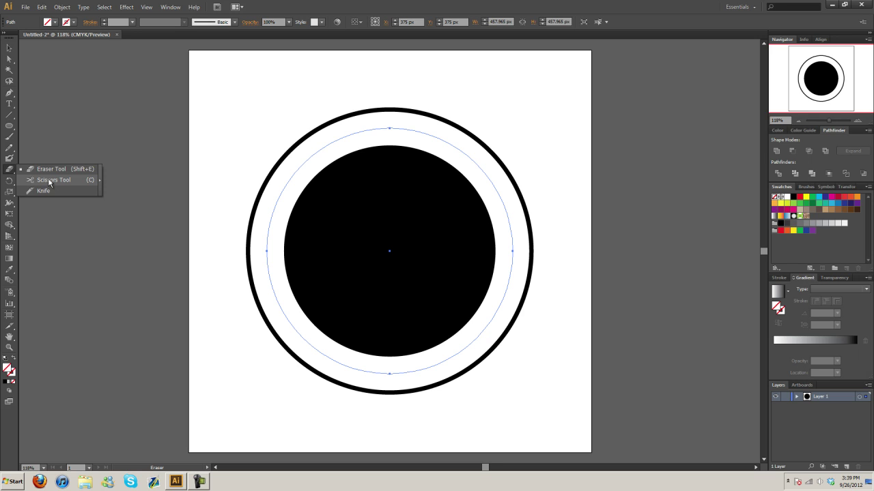
pyautogui.click(49, 180)
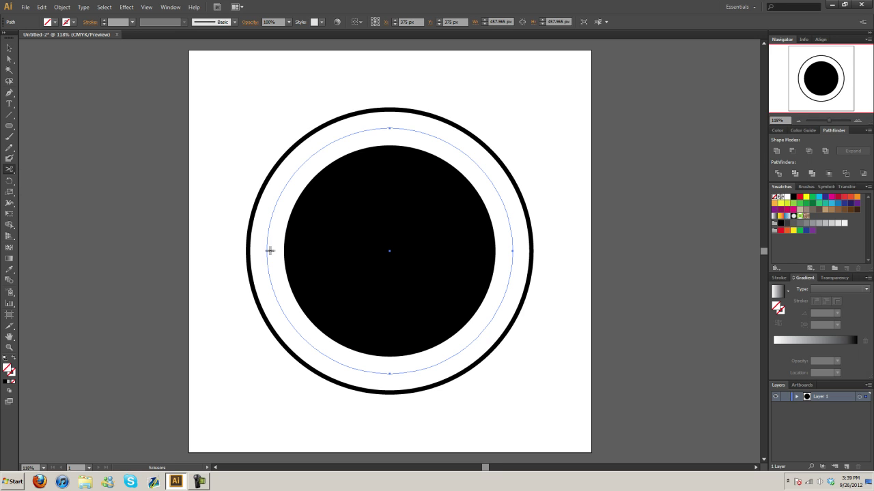
pyautogui.click(266, 250)
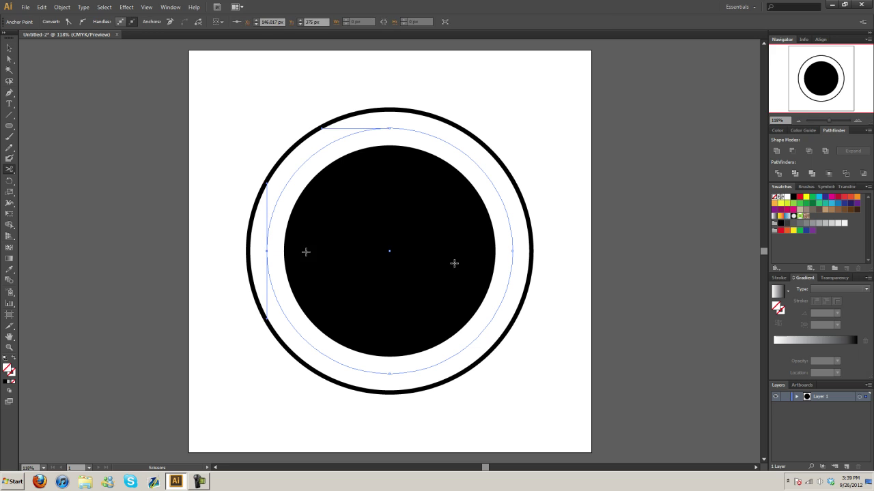
pyautogui.click(512, 251)
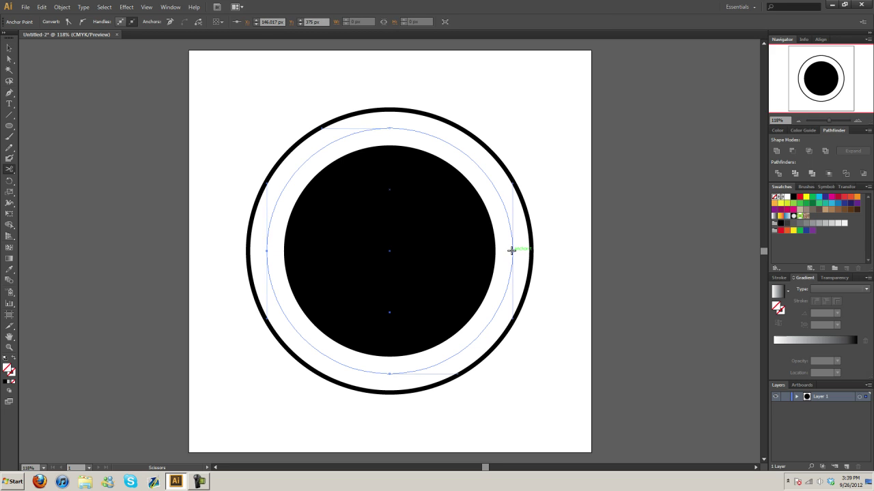
# Check the upper and lower arcs separately, leaving the upper arc selected.
pyautogui.click(9, 48)
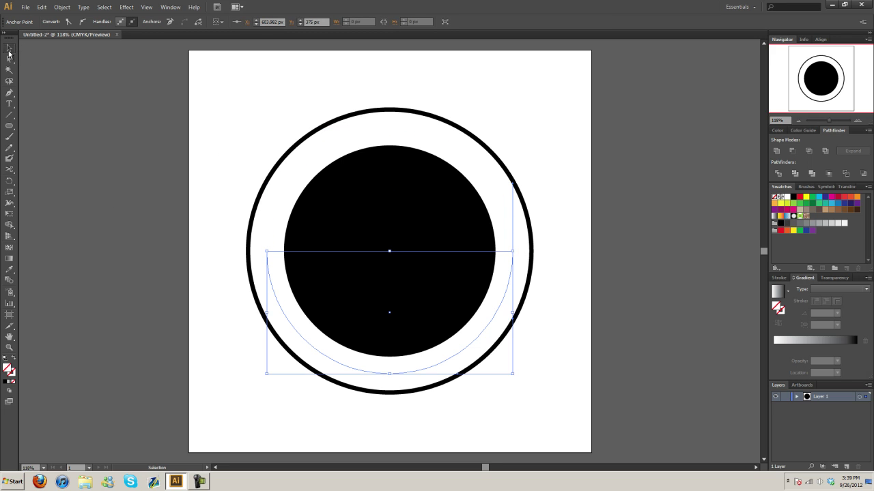
pyautogui.click(410, 129)
pyautogui.click(460, 354)
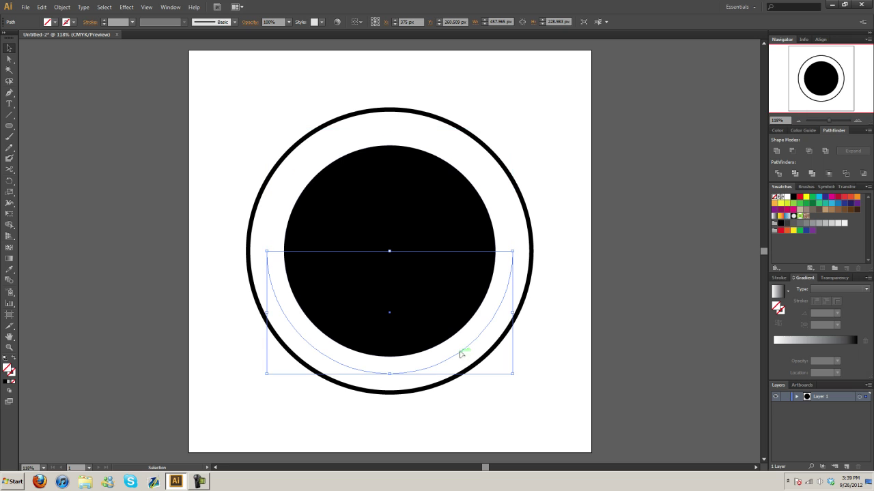
pyautogui.click(410, 130)
pyautogui.click(481, 334)
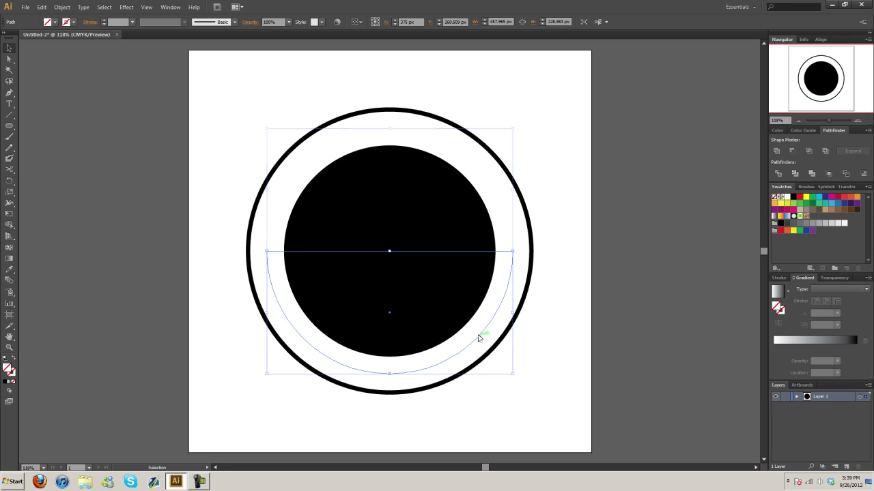
pyautogui.click(400, 130)
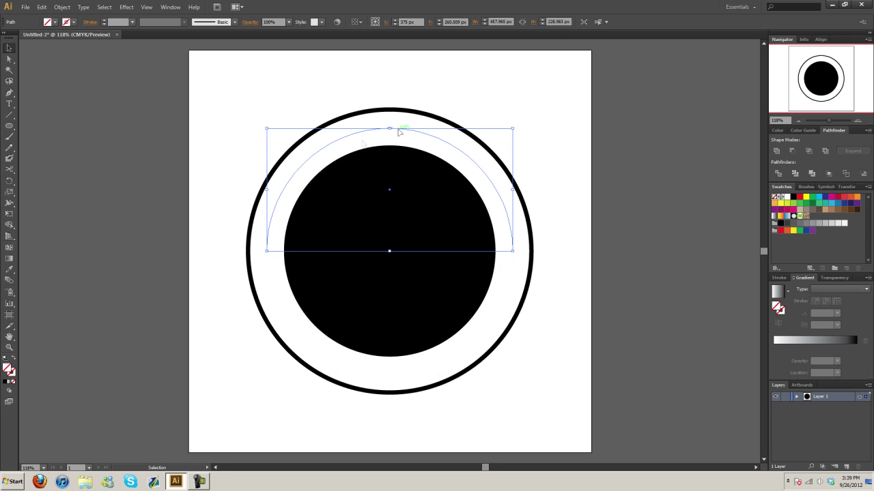
pyautogui.click(425, 374)
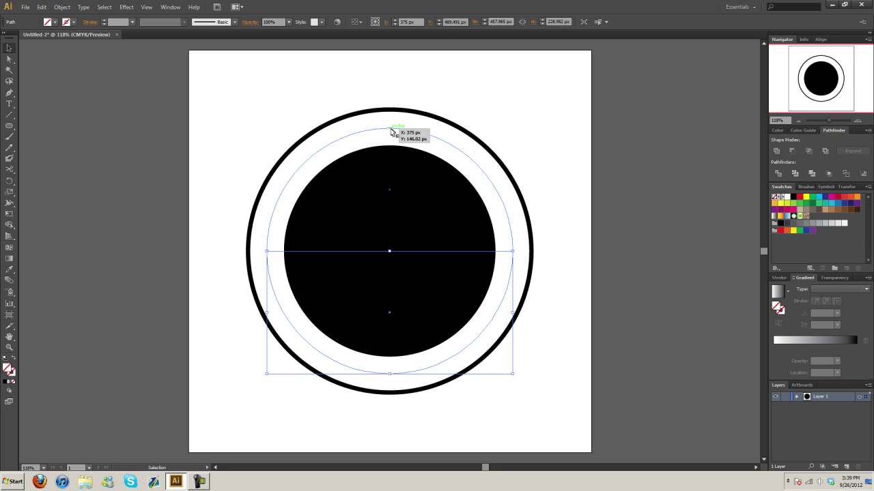
pyautogui.click(400, 129)
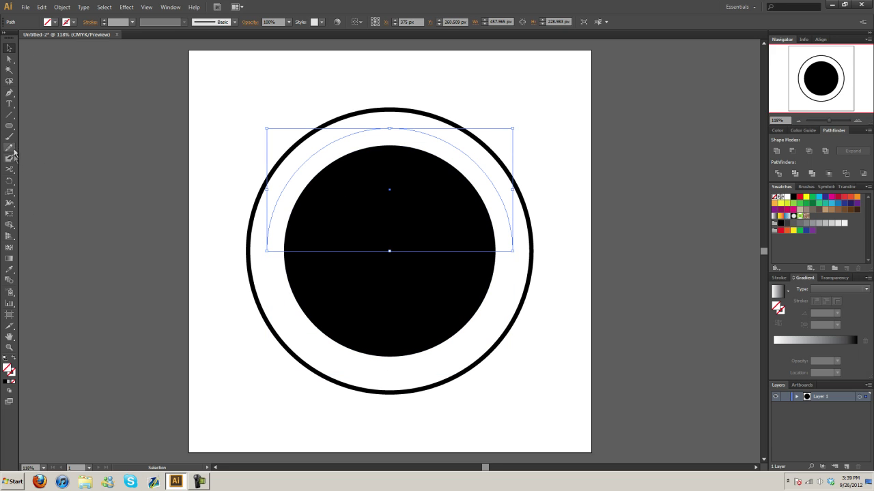
# Type 'This is a tutorial' along the upper arc and set it to 36 pt.
pyautogui.click(10, 104)
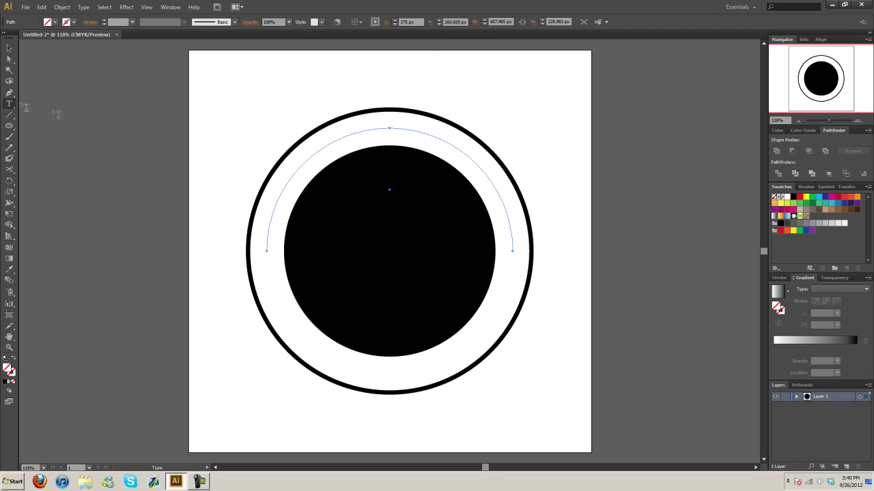
pyautogui.click(339, 138)
pyautogui.write('This is a tutorial')
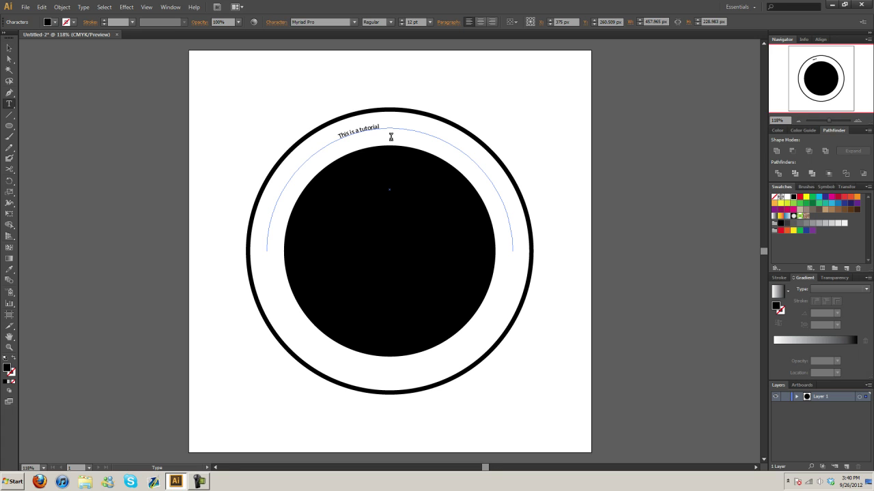
pyautogui.moveTo(380, 127); pyautogui.dragTo(326, 133)
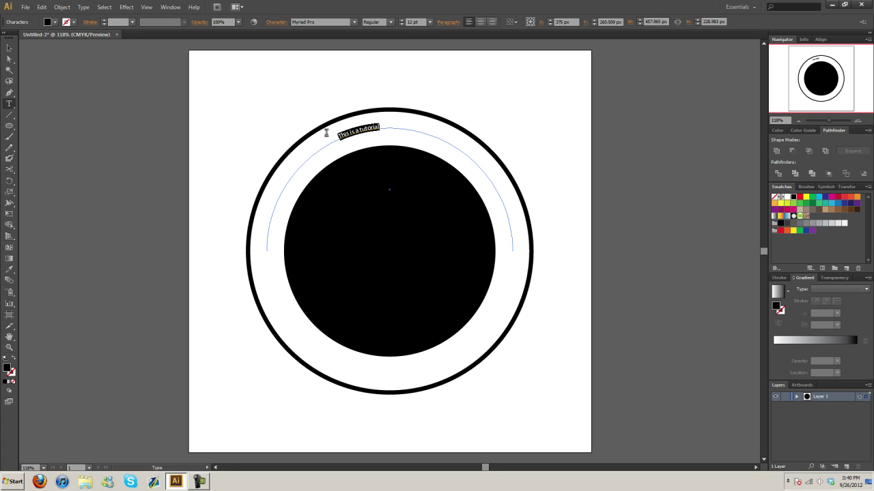
pyautogui.click(429, 22)
pyautogui.click(440, 166)
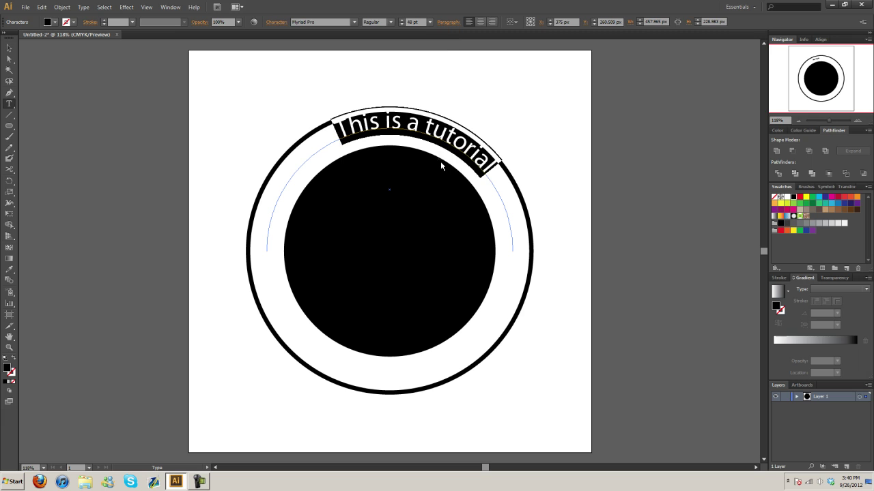
pyautogui.click(430, 22)
pyautogui.click(440, 155)
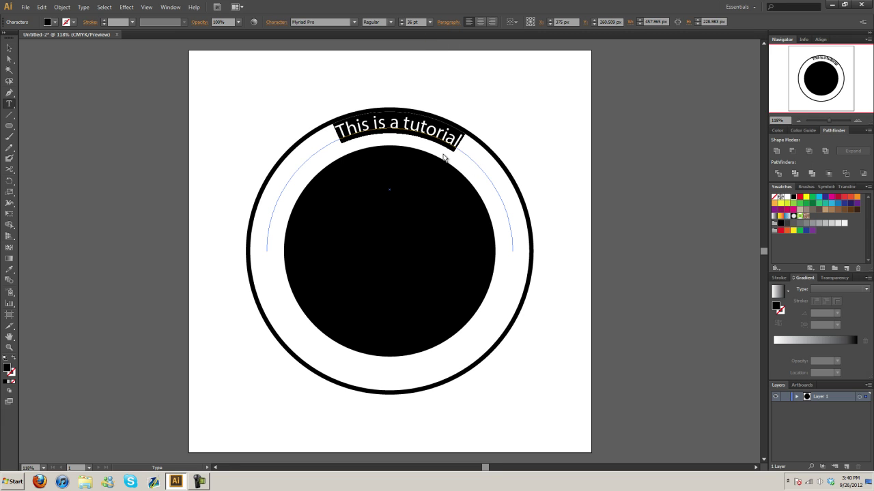
pyautogui.click(9, 48)
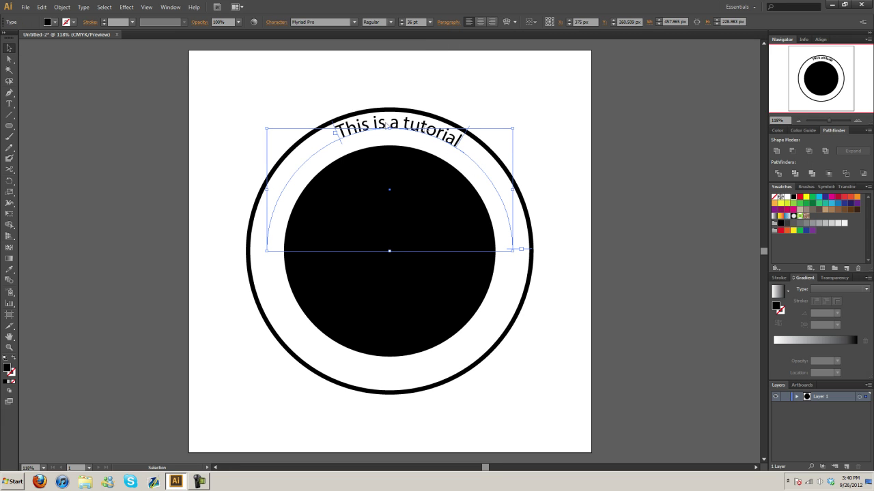
# Slide the top text along its arc and zoom in on the top of the ring.
pyautogui.moveTo(464, 137); pyautogui.dragTo(464, 137)
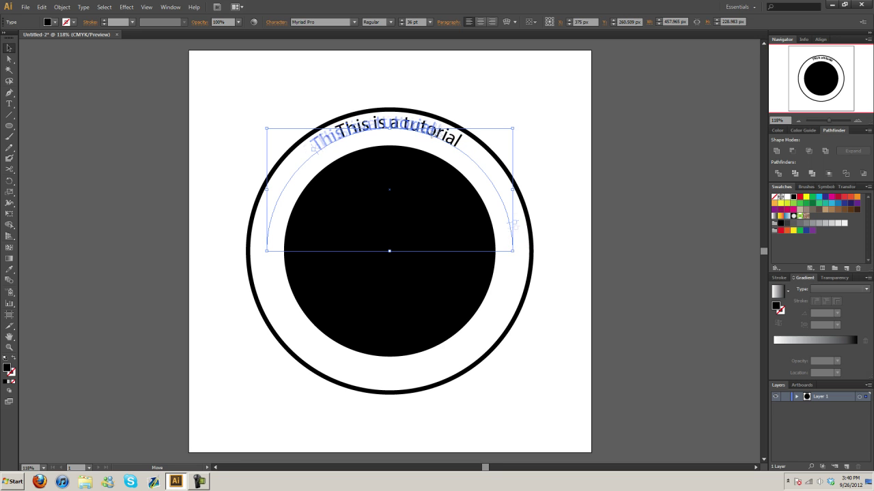
pyautogui.moveTo(465, 138); pyautogui.dragTo(465, 137)
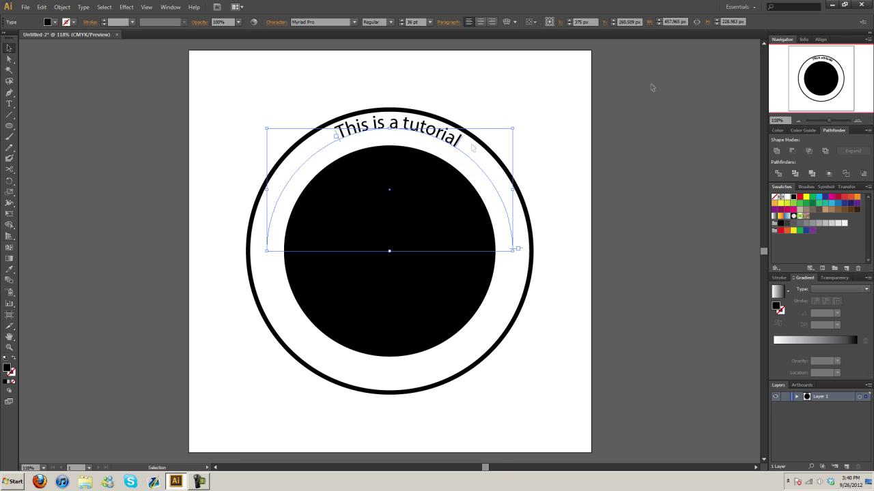
pyautogui.click(858, 121)
pyautogui.moveTo(814, 89); pyautogui.dragTo(809, 79)
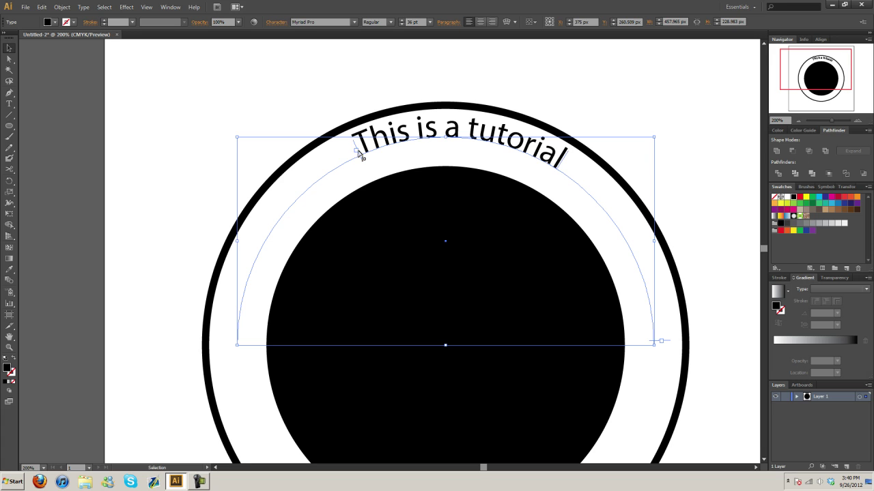
pyautogui.press('t')
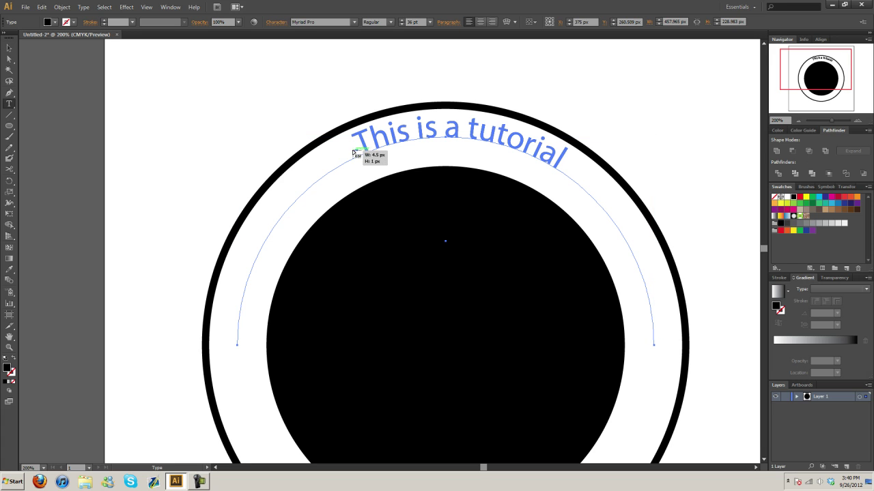
pyautogui.press('Escape')
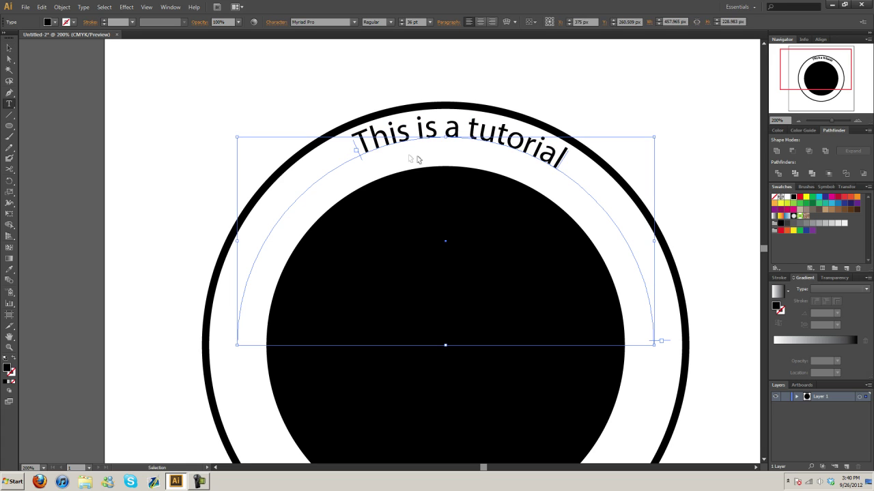
pyautogui.press('v')
# Drag the path-text brackets across the arc to flip 'This is a tutorial' inside.
pyautogui.moveTo(354, 145); pyautogui.dragTo(353, 146)
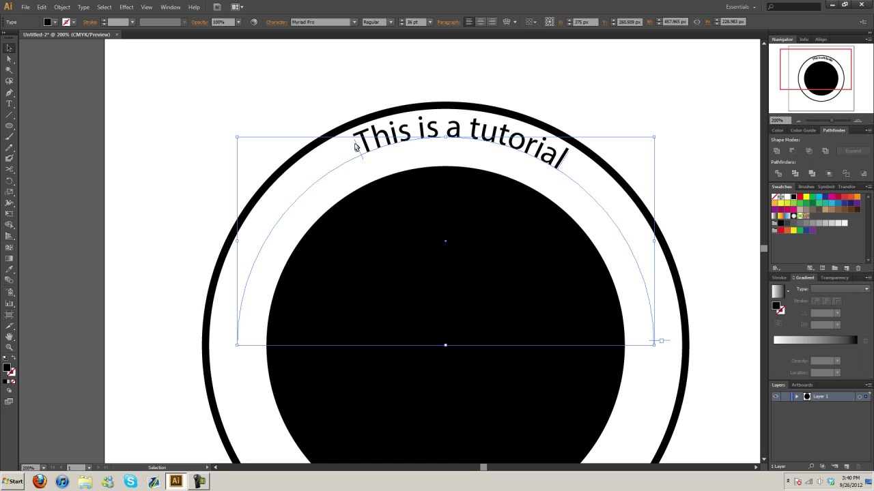
pyautogui.moveTo(566, 163)
pyautogui.mouseDown()
pyautogui.moveTo(426, 149)
pyautogui.moveTo(493, 122)
pyautogui.mouseUp()
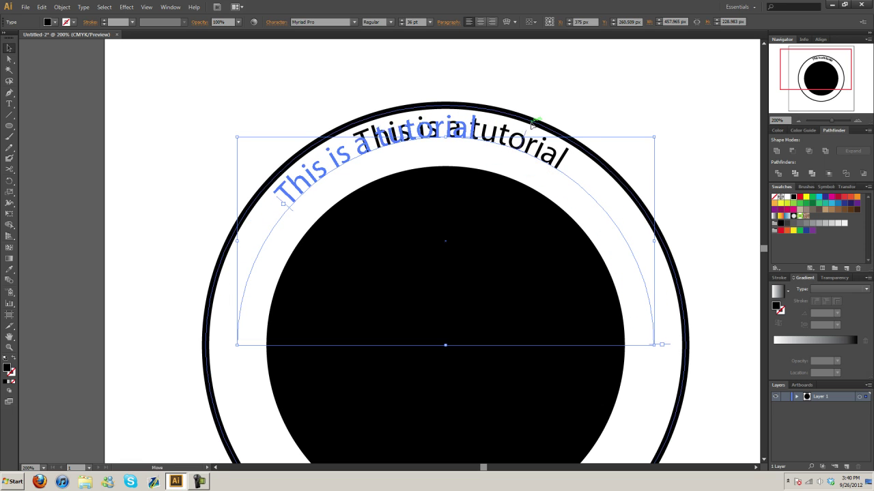
pyautogui.moveTo(493, 122); pyautogui.dragTo(501, 135)
pyautogui.moveTo(282, 201); pyautogui.dragTo(247, 227)
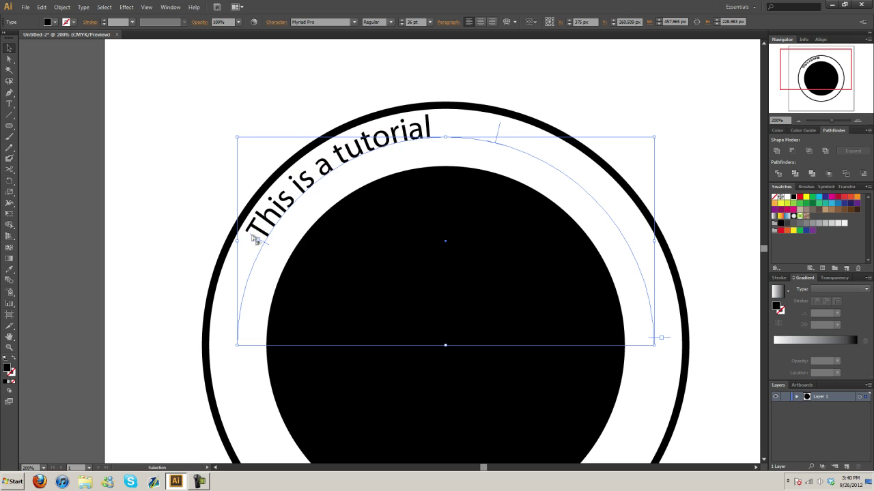
pyautogui.moveTo(250, 233); pyautogui.dragTo(362, 164)
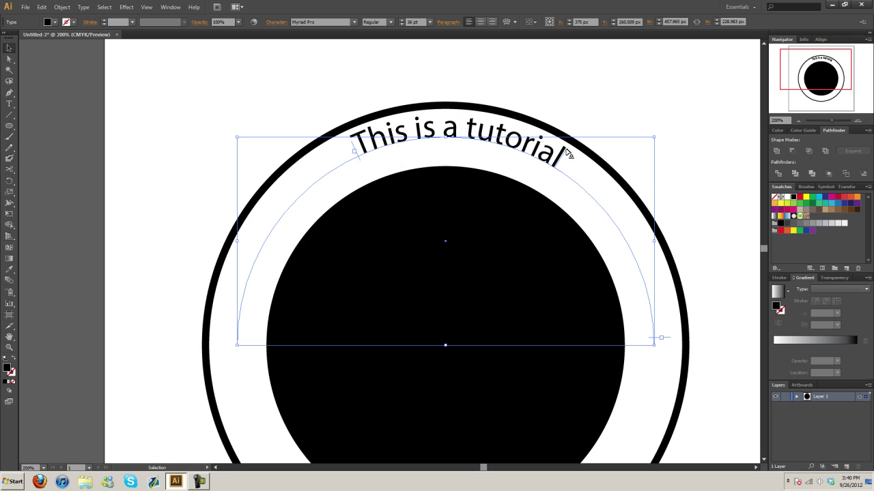
pyautogui.moveTo(569, 154)
pyautogui.mouseDown()
pyautogui.moveTo(553, 176)
pyautogui.moveTo(387, 159)
pyautogui.mouseUp()
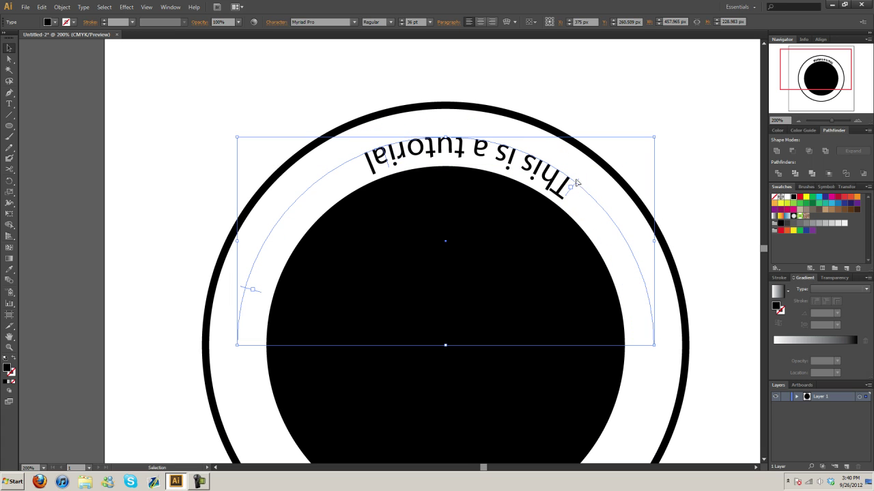
pyautogui.moveTo(575, 183); pyautogui.dragTo(577, 185)
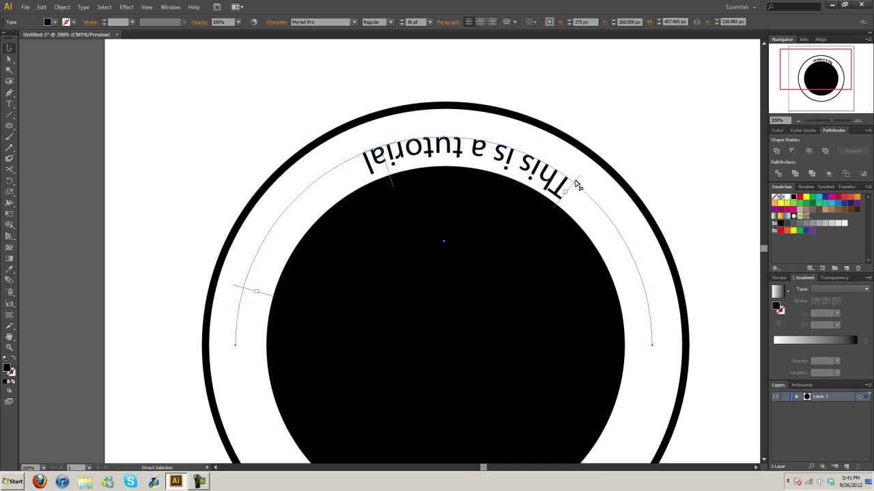
pyautogui.click(577, 185)
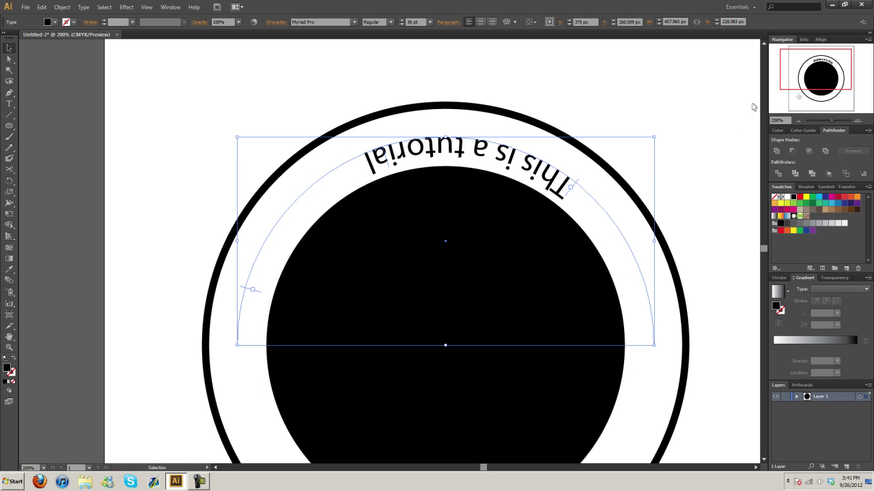
pyautogui.scroll(-5, 753, 108)
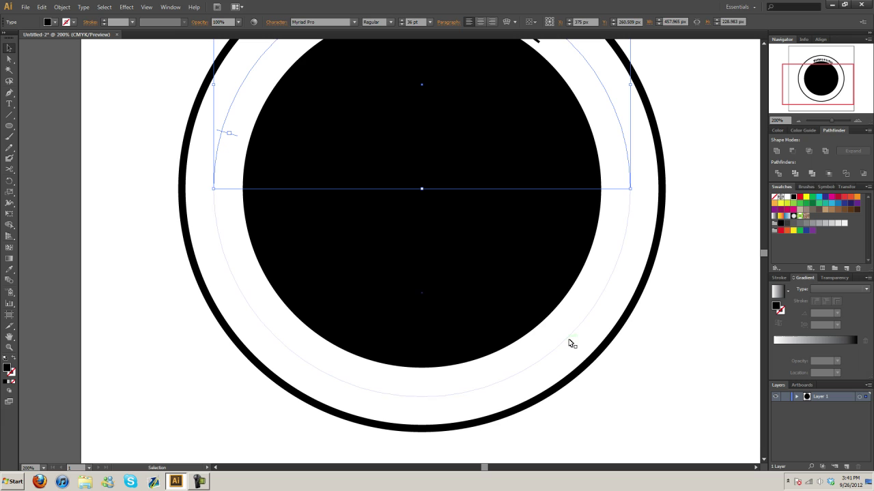
# Put 'Hello' on the lower semicircle path, starting at its left side.
pyautogui.click(570, 339)
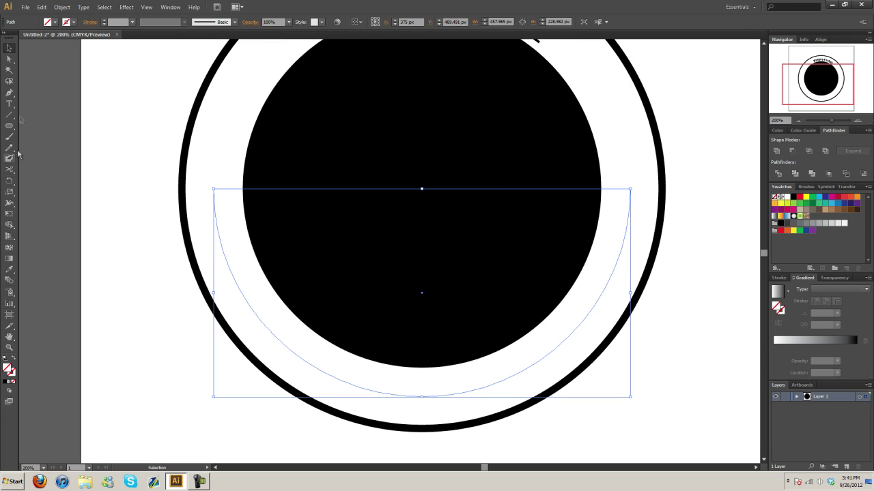
pyautogui.click(10, 105)
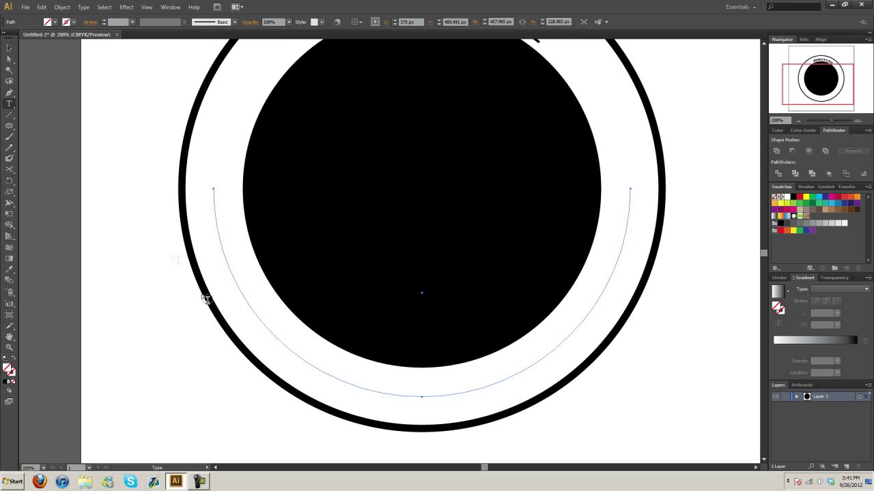
pyautogui.click(257, 318)
pyautogui.write('H')
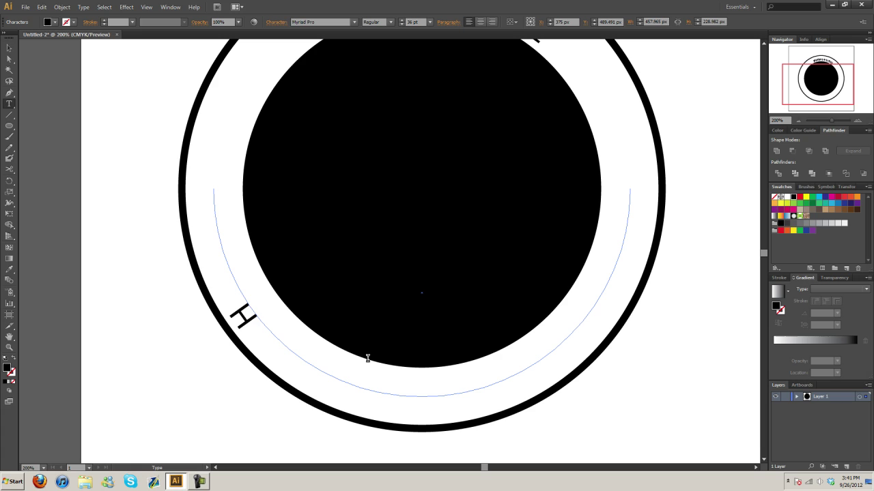
pyautogui.write('ello Worl')
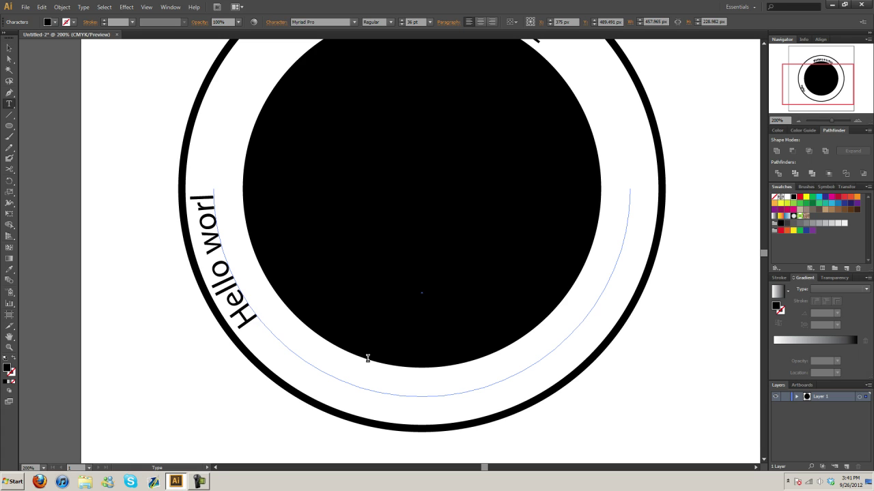
pyautogui.press('BackSpace')
pyautogui.press('BackSpace')
pyautogui.press('BackSpace')
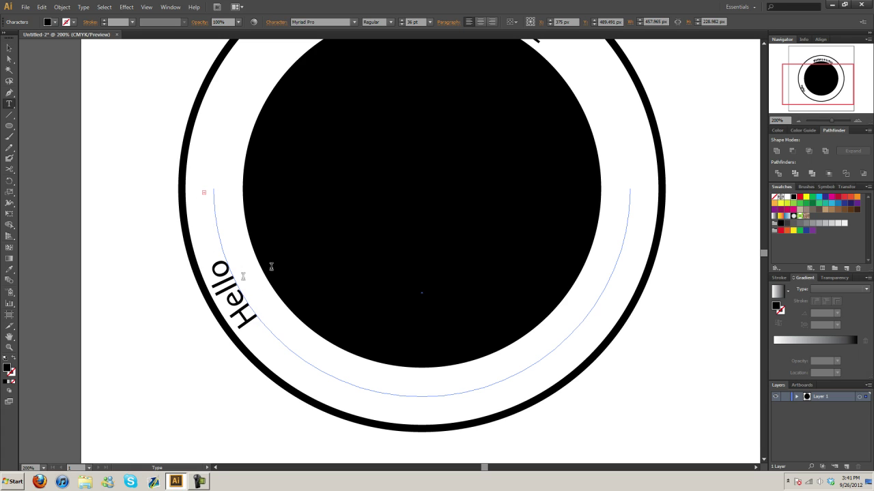
pyautogui.click(9, 48)
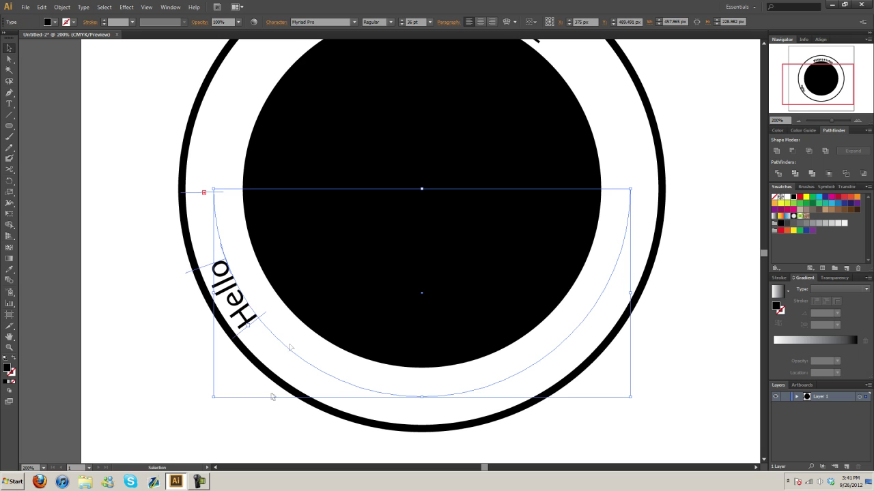
# Drag the brackets to flip 'Hello world' upright and centre it beneath the black circle.
pyautogui.moveTo(241, 336); pyautogui.dragTo(494, 383)
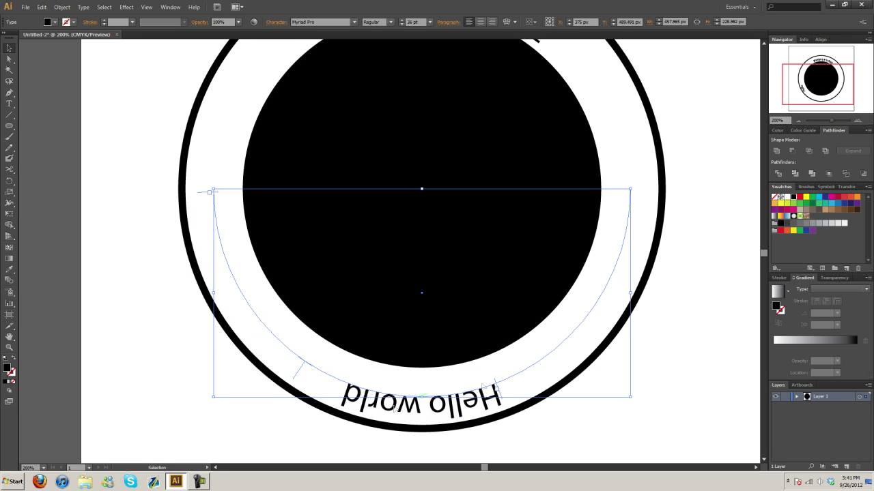
pyautogui.moveTo(294, 384); pyautogui.dragTo(524, 359)
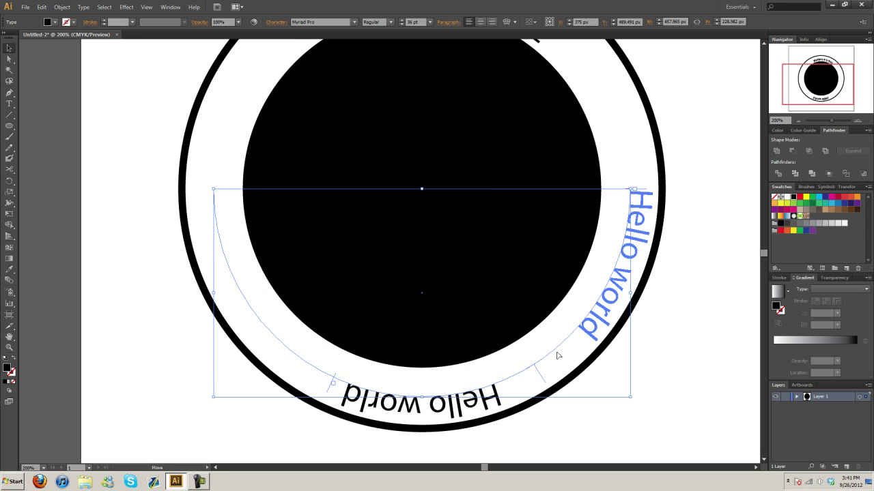
pyautogui.moveTo(524, 360); pyautogui.dragTo(505, 382)
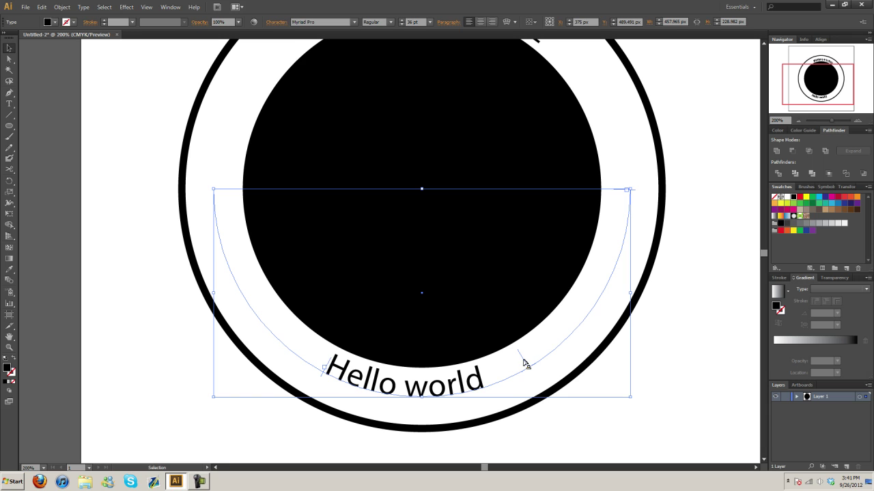
pyautogui.moveTo(525, 364); pyautogui.dragTo(558, 358)
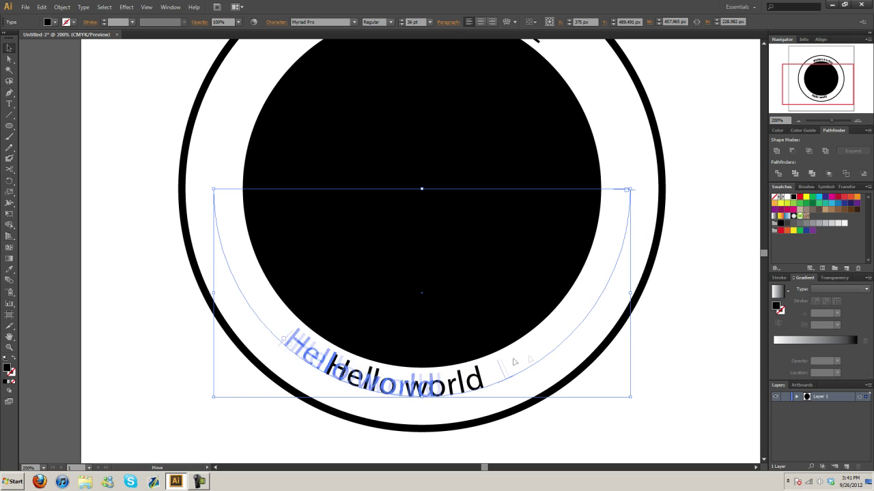
pyautogui.moveTo(283, 338)
pyautogui.mouseDown()
pyautogui.moveTo(271, 327)
pyautogui.moveTo(371, 359)
pyautogui.mouseUp()
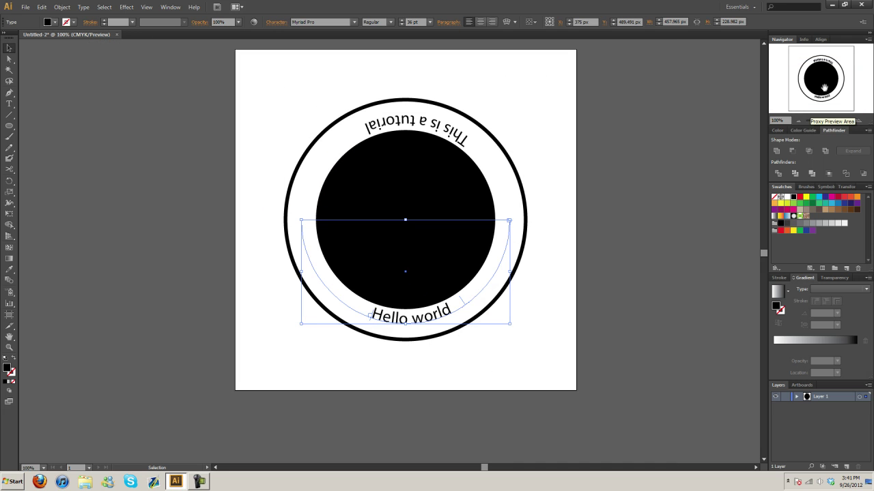
pyautogui.click(535, 185)
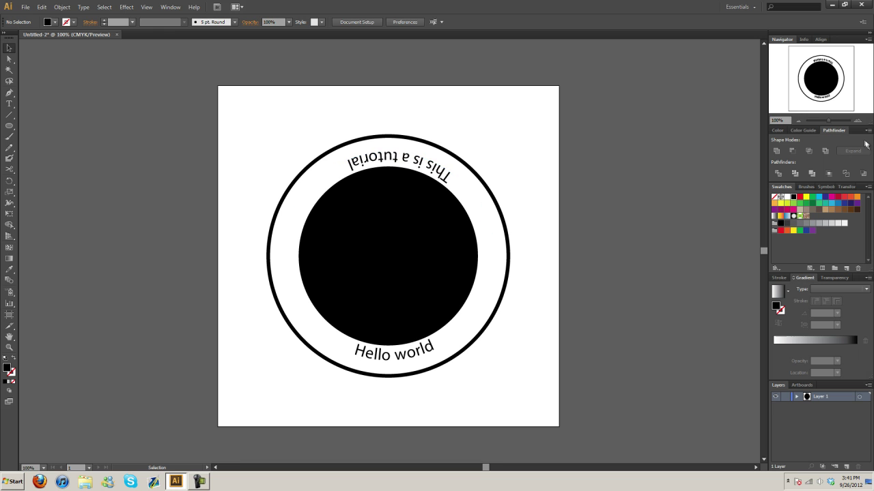
pyautogui.click(856, 121)
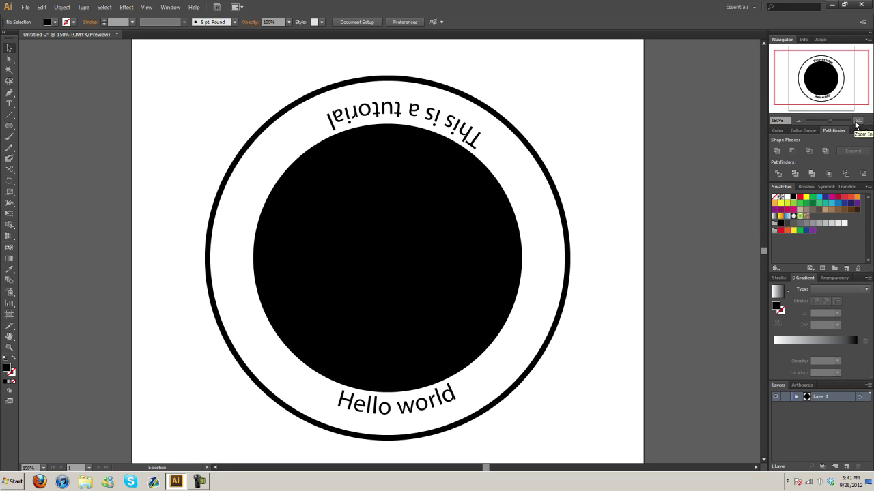